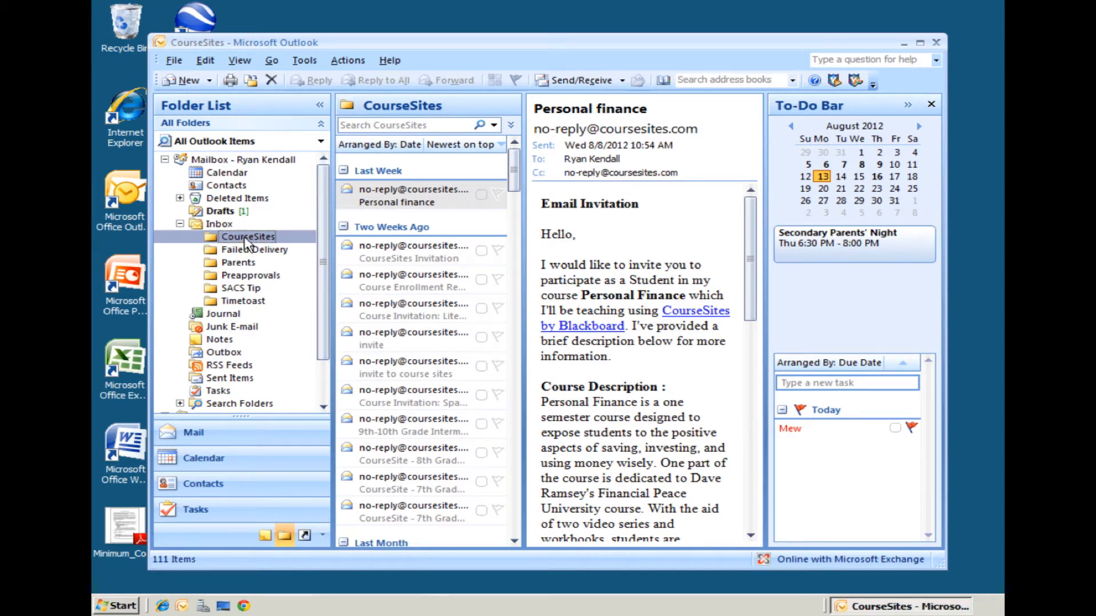
Examine the messages already sorted into the CourseSites and SACS Tip folders under the Inbox.
{"action": "left_click", "coordinate": [422, 187]}
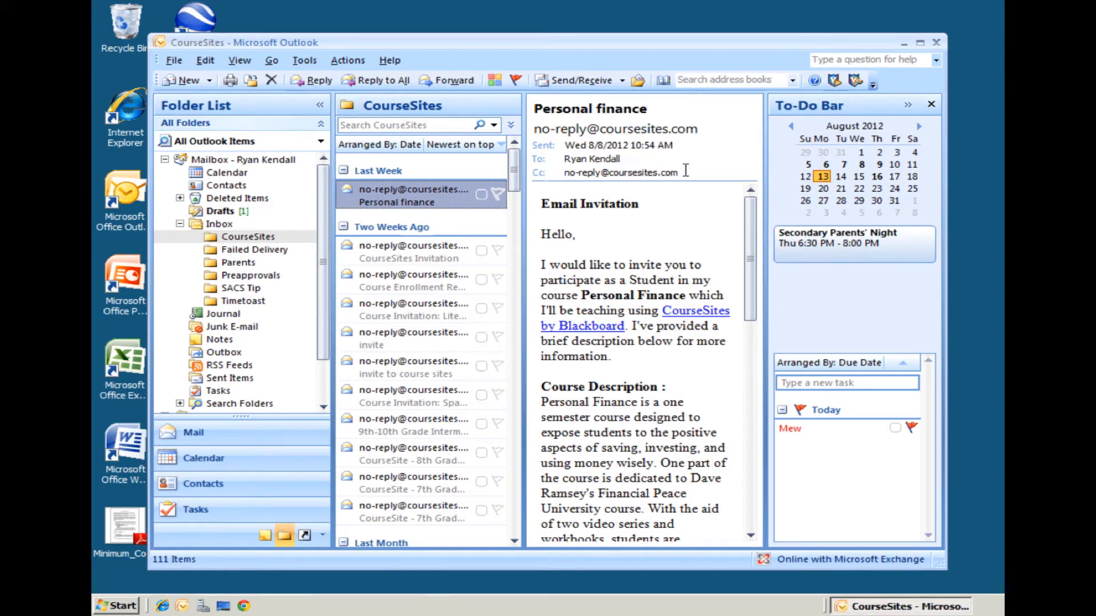
{"action": "left_click", "coordinate": [255, 241]}
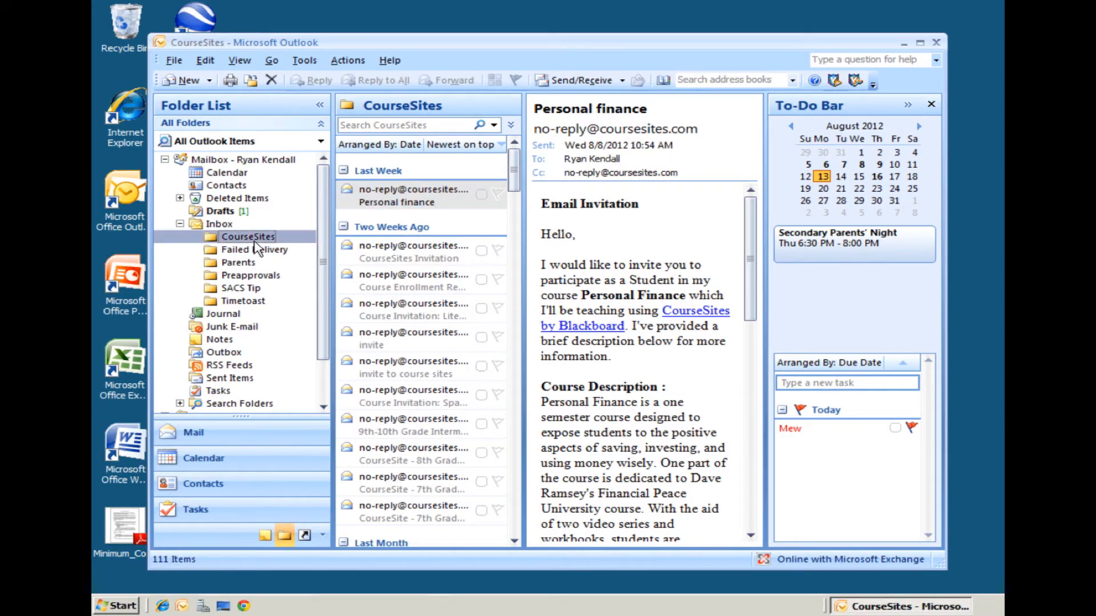
{"action": "left_click", "coordinate": [376, 197]}
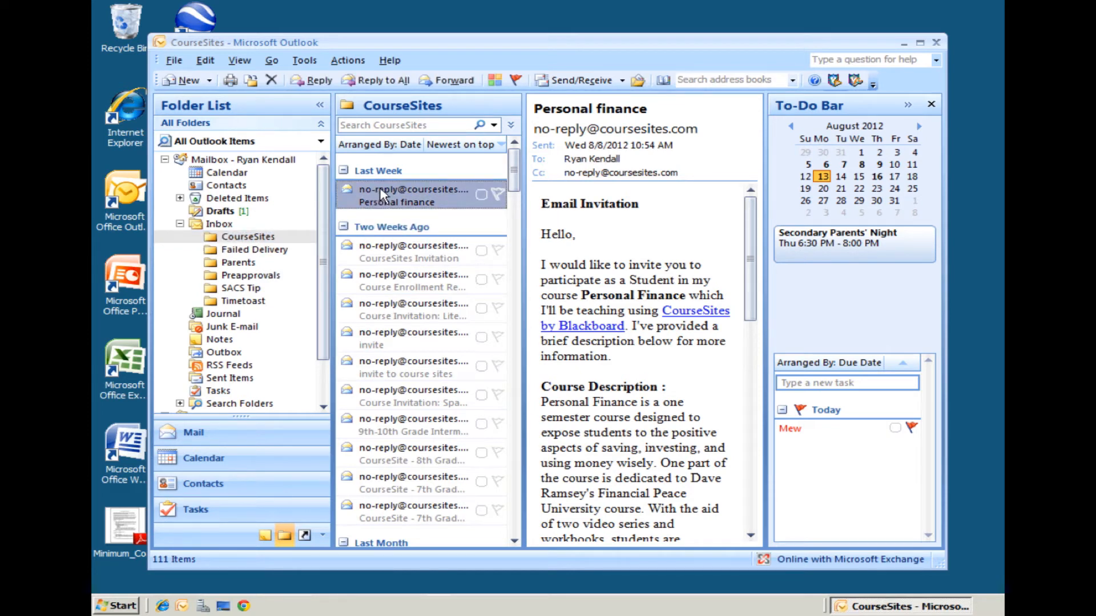
{"action": "left_click", "coordinate": [266, 237]}
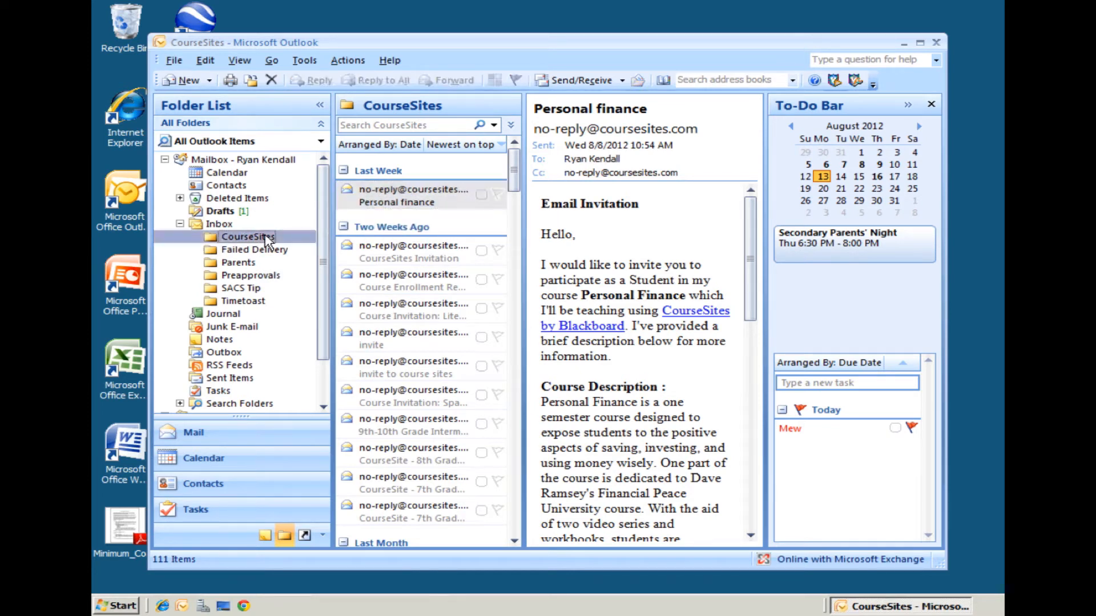
{"action": "left_click", "coordinate": [243, 290]}
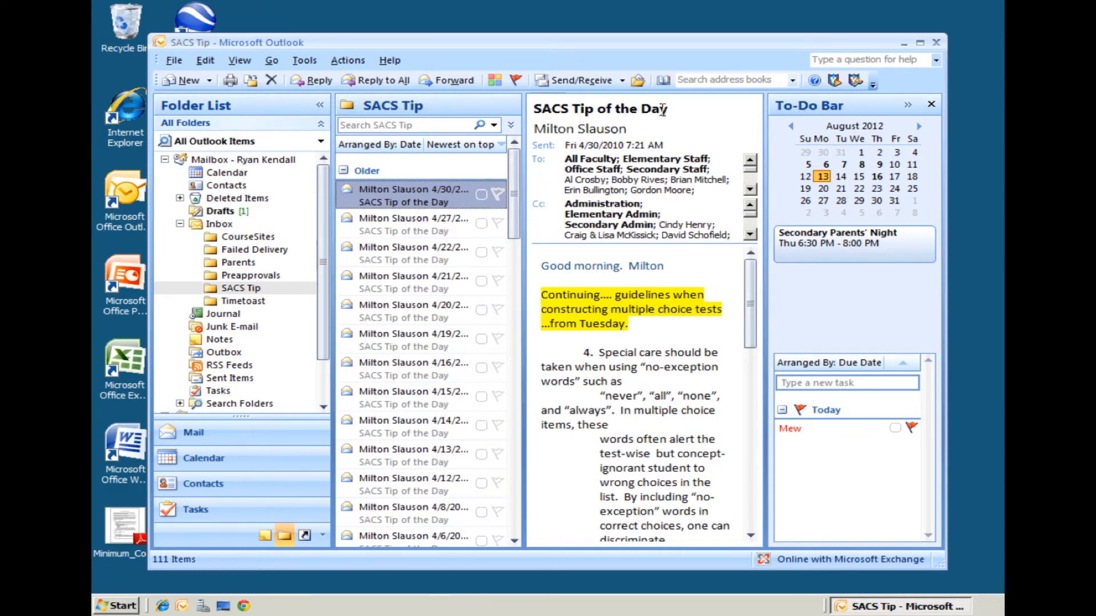
{"action": "left_click", "coordinate": [240, 289]}
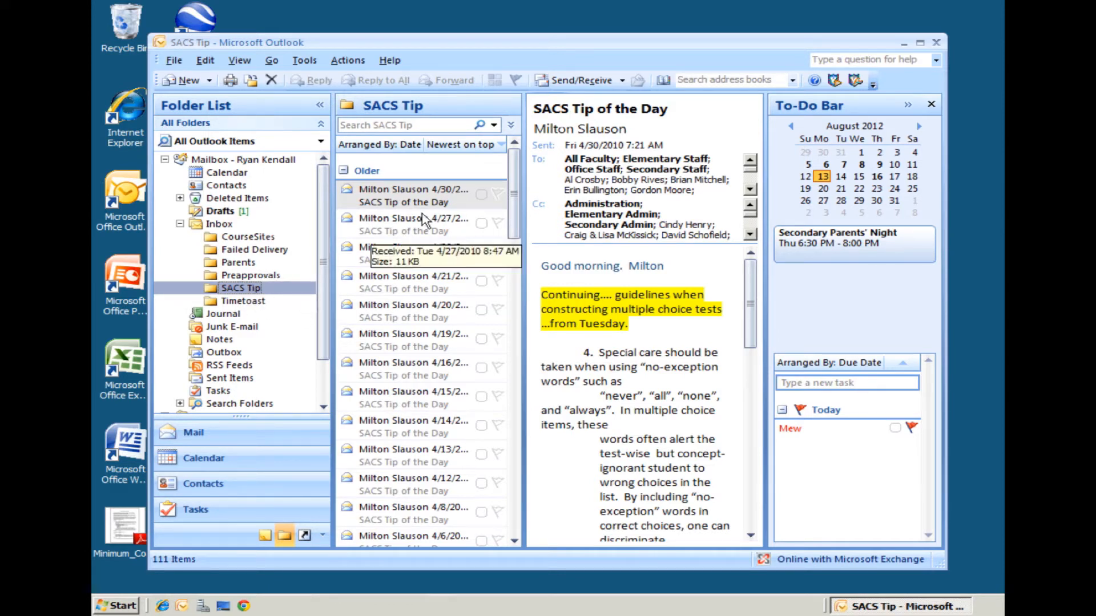
Start a new e-mail rule from the template "Move messages with specific words in the subject to a folder".
{"action": "left_click", "coordinate": [304, 61]}
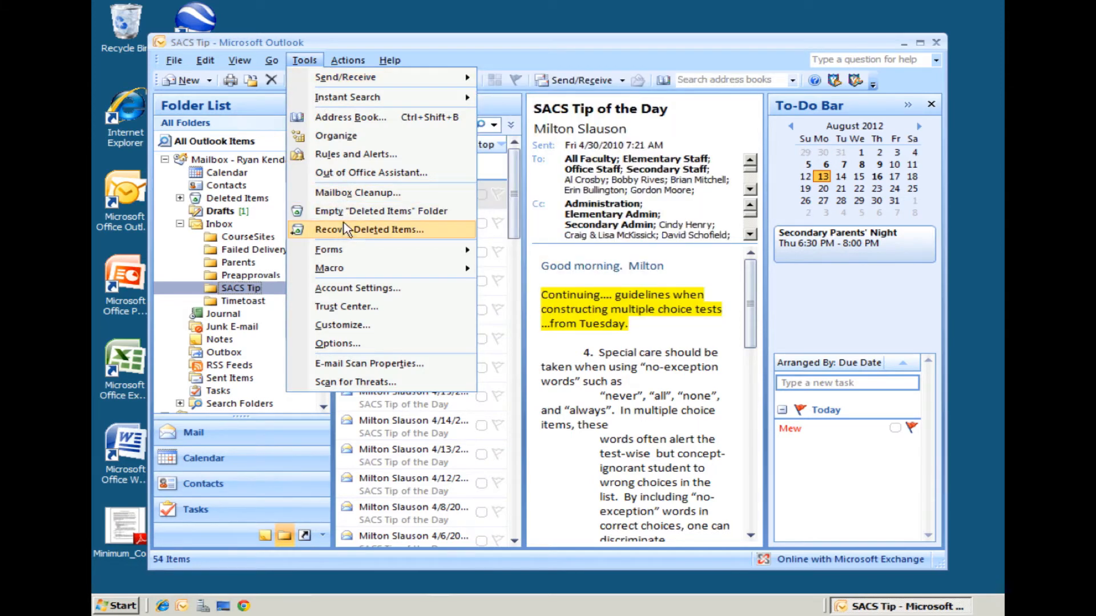
{"action": "left_click", "coordinate": [422, 161]}
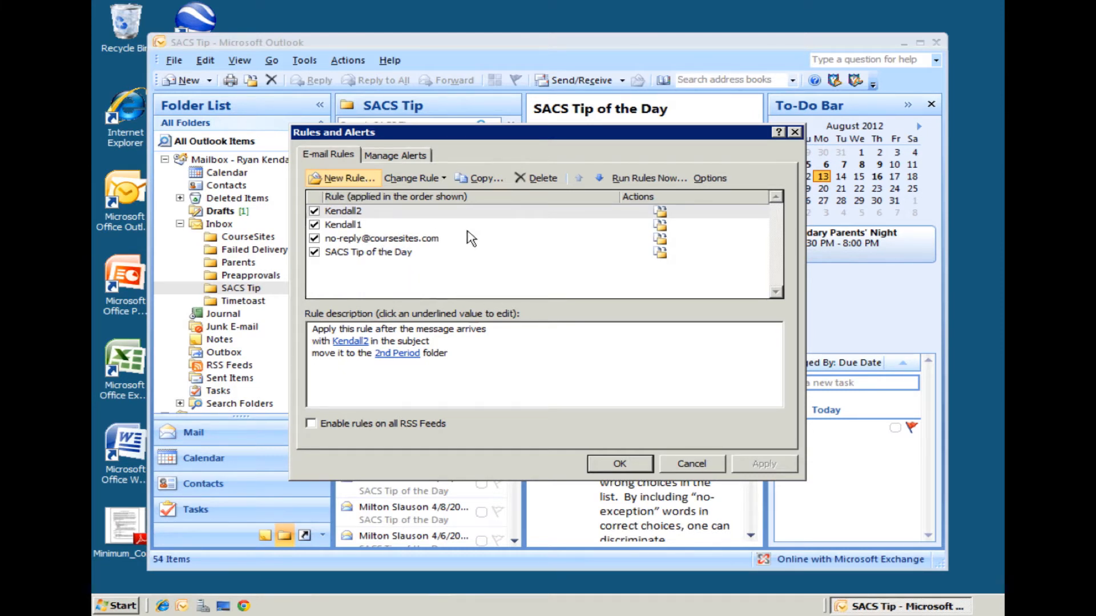
{"action": "left_click", "coordinate": [341, 181]}
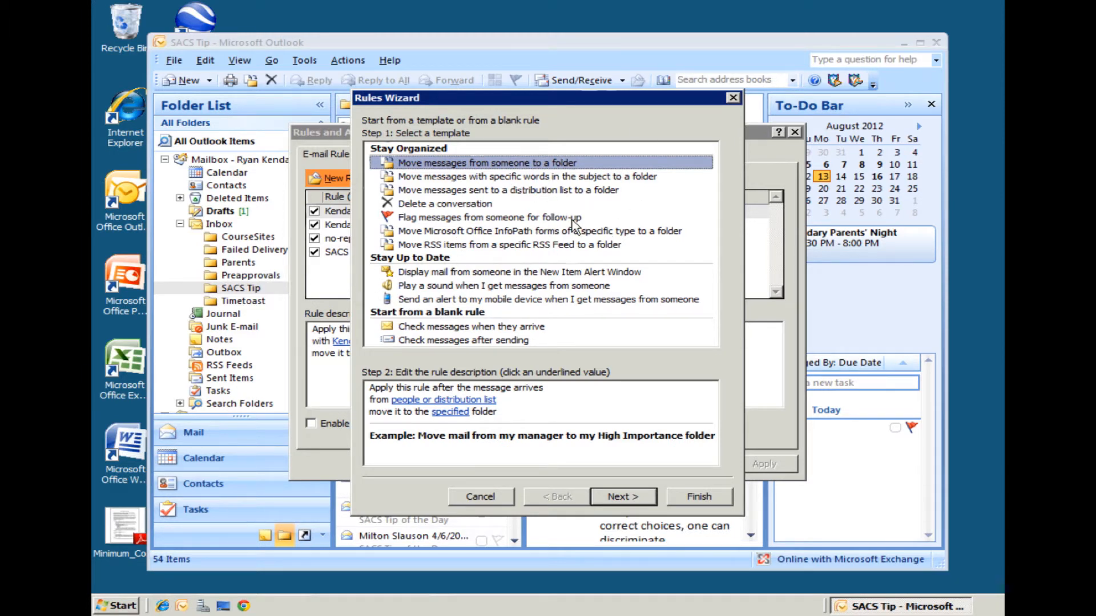
{"action": "left_click", "coordinate": [466, 449]}
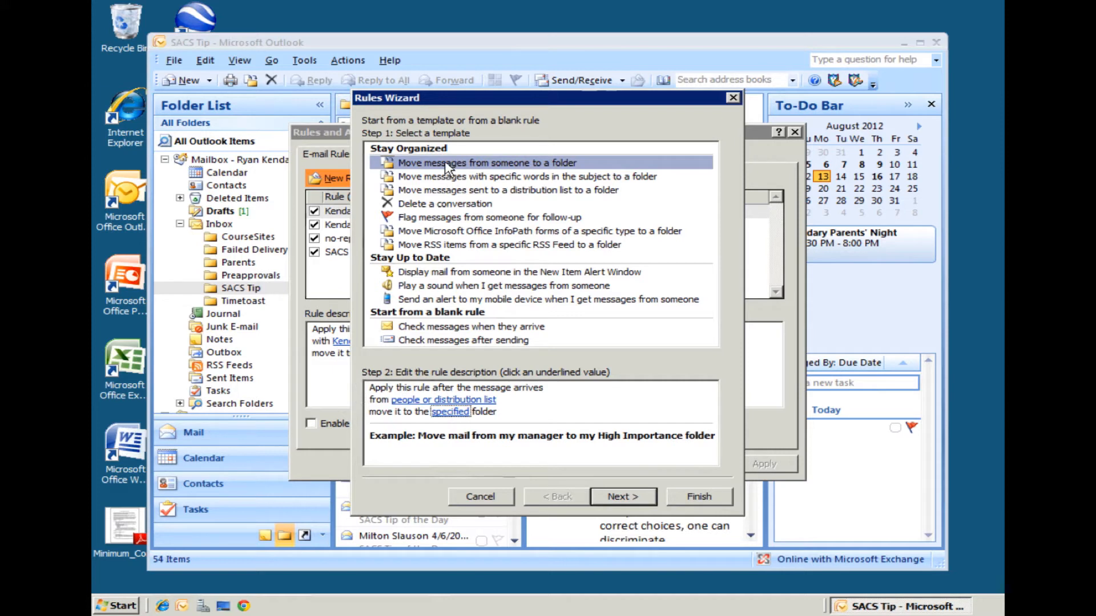
{"action": "left_click", "coordinate": [413, 176]}
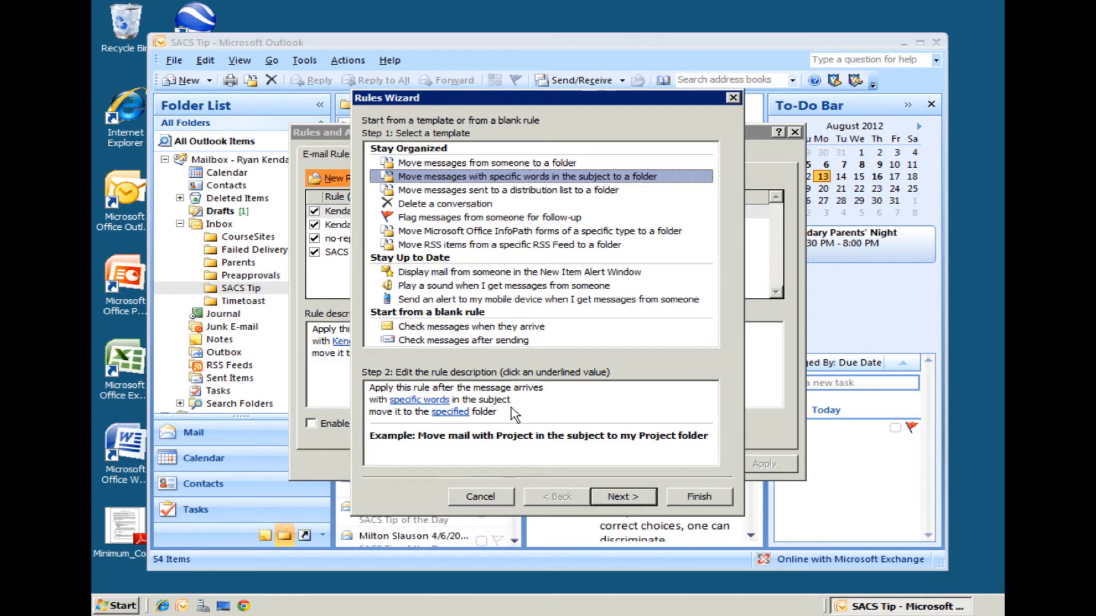
Set the rule's subject search word to the mailbox owner's surname followed directly by 3.
{"action": "left_click", "coordinate": [417, 406]}
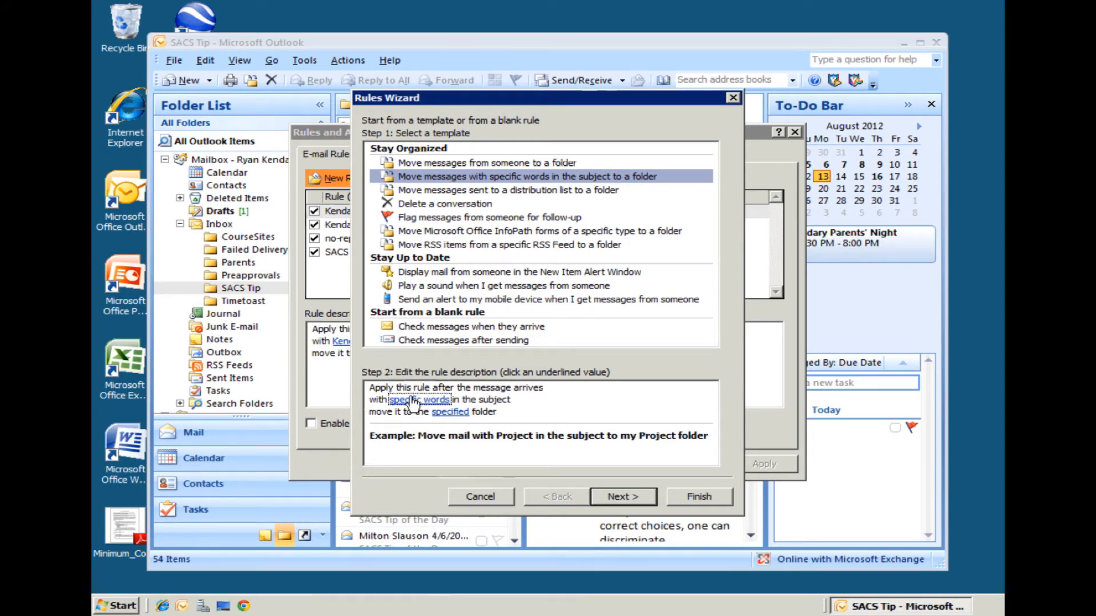
{"action": "left_click", "coordinate": [450, 412]}
{"action": "left_click", "coordinate": [437, 400]}
{"action": "left_click", "coordinate": [433, 400]}
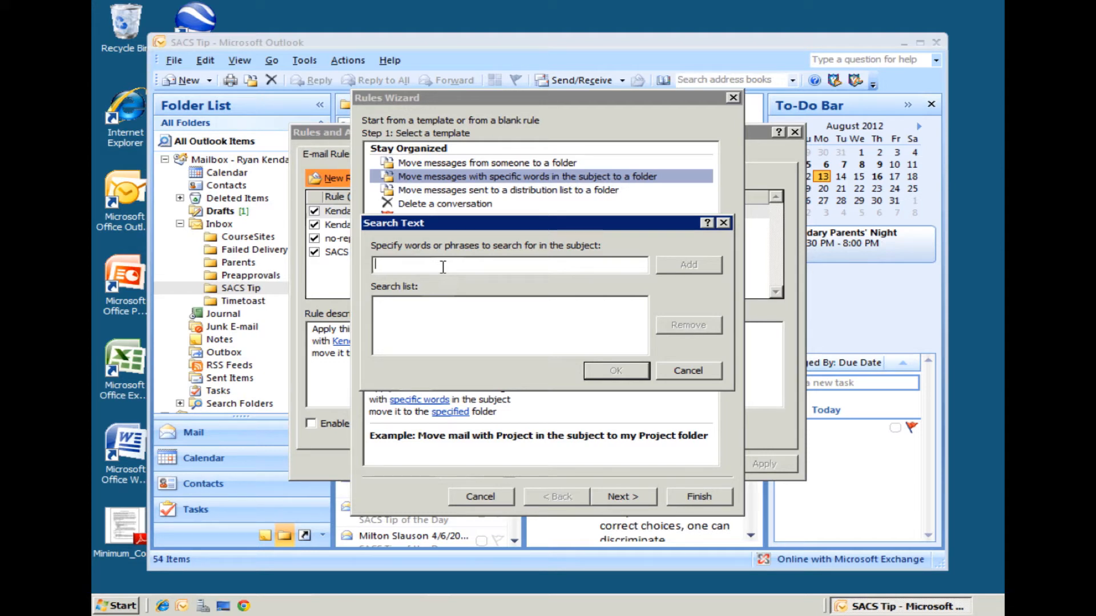
{"action": "type", "text": "Kendall3"}
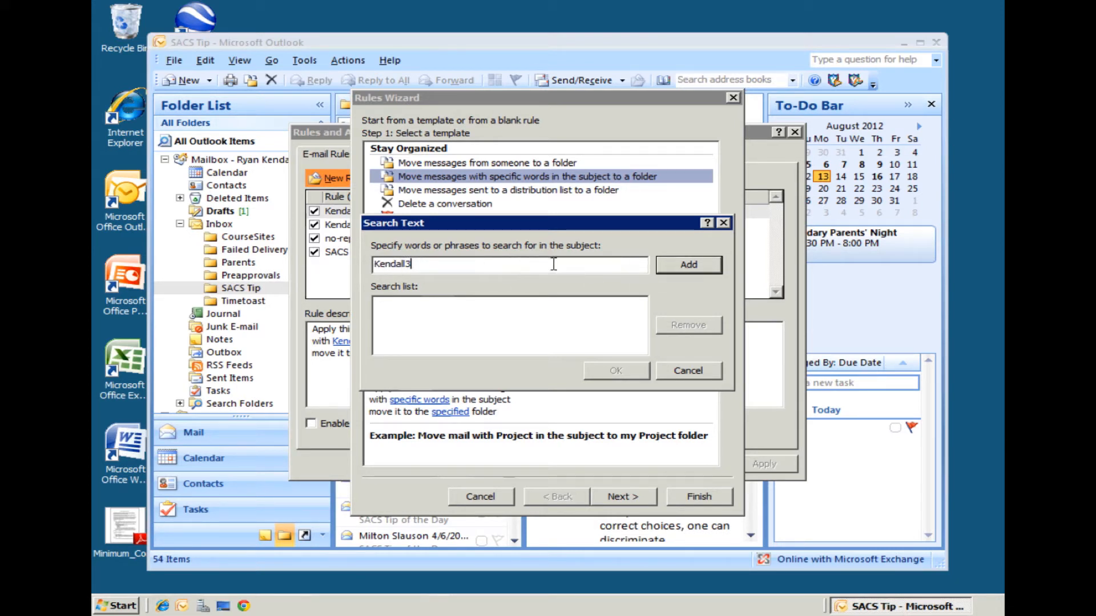
{"action": "left_click", "coordinate": [698, 269]}
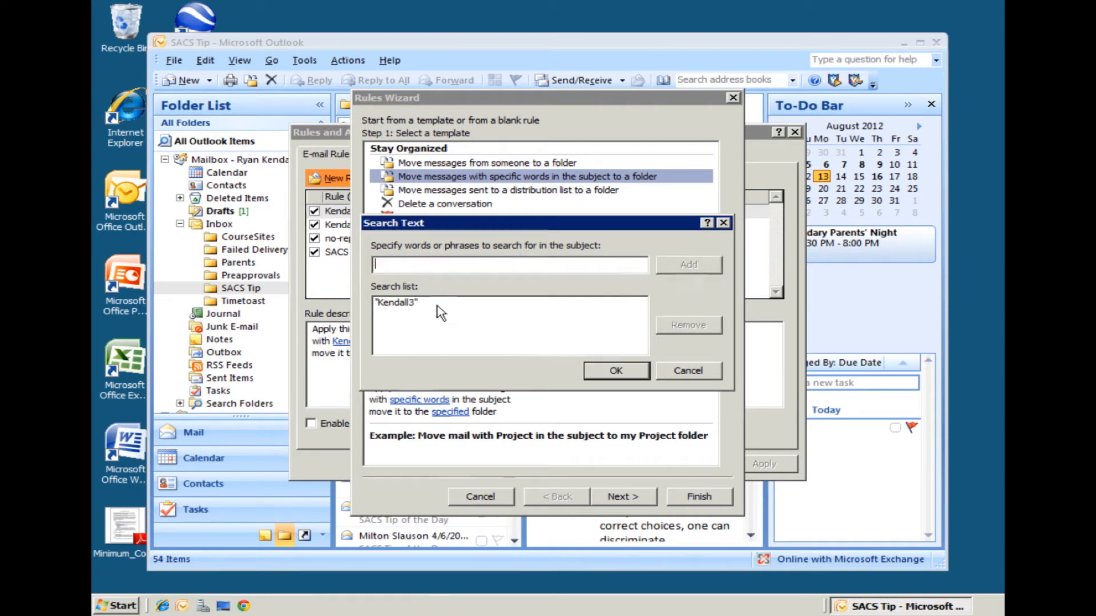
{"action": "left_click", "coordinate": [411, 302]}
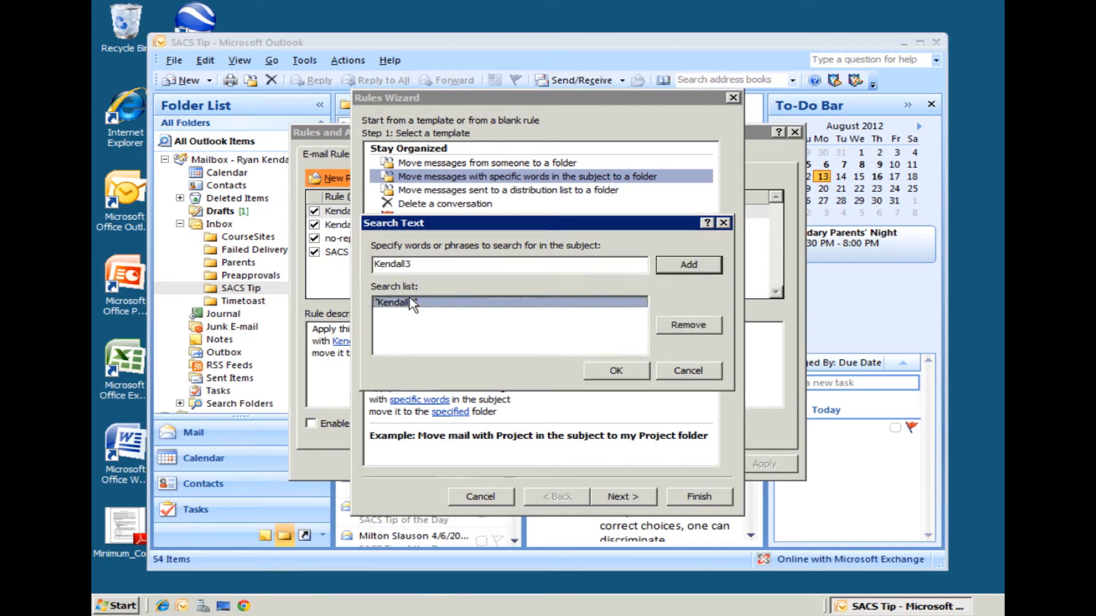
{"action": "left_click", "coordinate": [611, 371]}
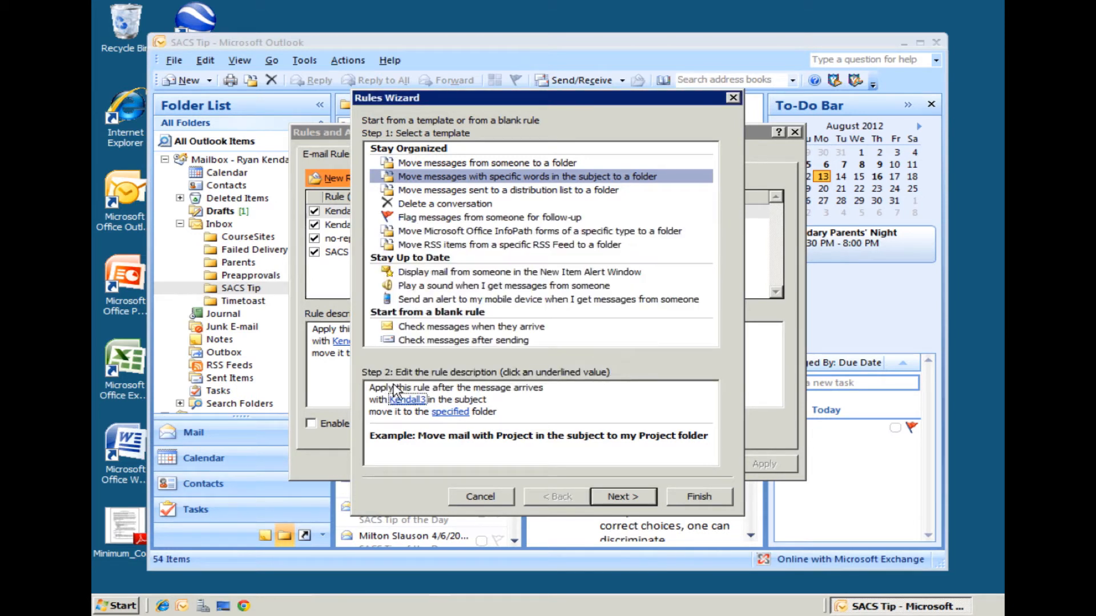
Create a folder named "3rd Period" inside the Inbox and set it as the rule's destination folder.
{"action": "left_click", "coordinate": [448, 412]}
{"action": "left_click", "coordinate": [462, 412]}
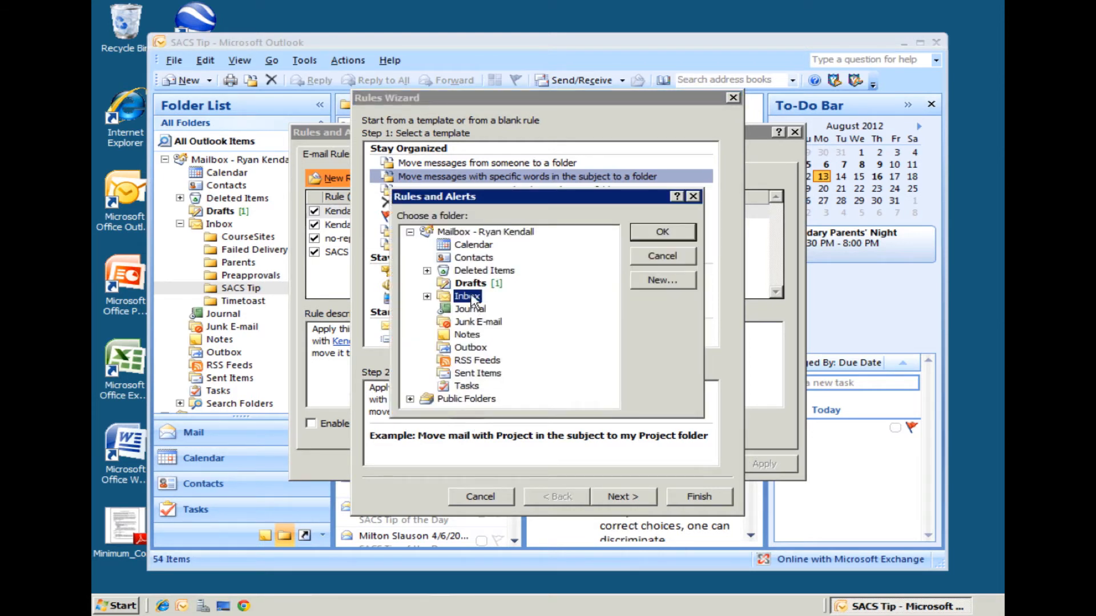
{"action": "left_click", "coordinate": [671, 280]}
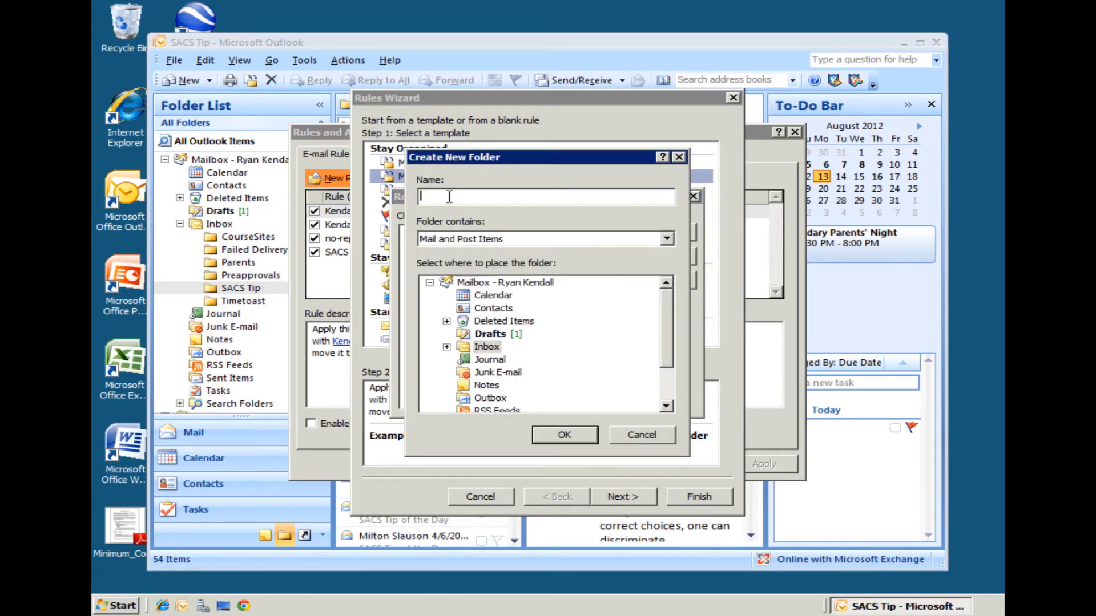
{"action": "type", "text": "3rd Period"}
{"action": "left_click", "coordinate": [564, 435]}
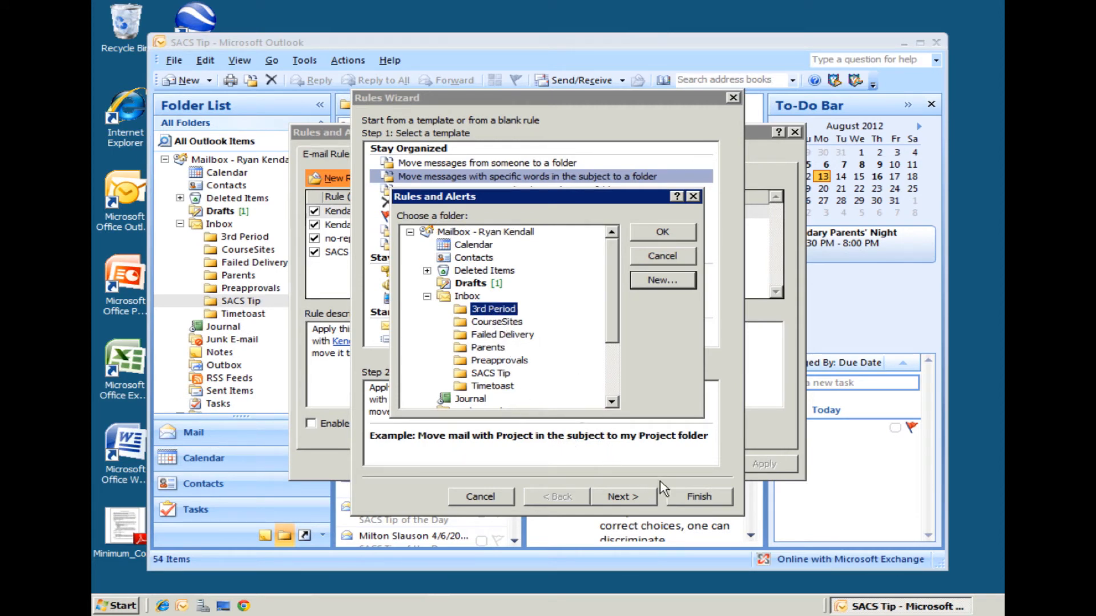
{"action": "left_click", "coordinate": [680, 238]}
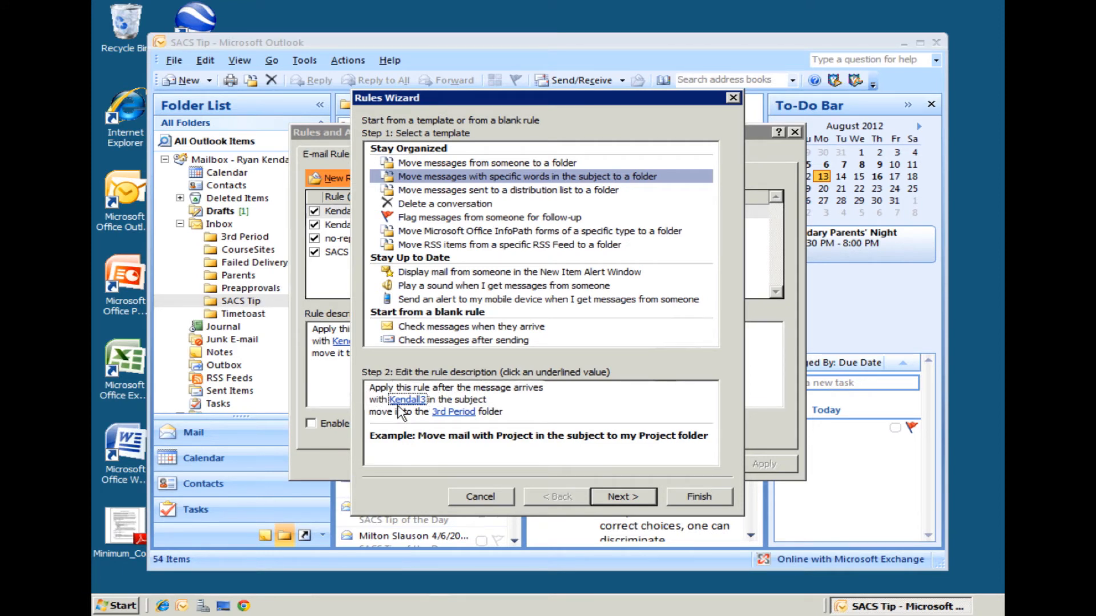
Finish the rule with its default conditions, apply it, and close the rules settings.
{"action": "left_click", "coordinate": [448, 412]}
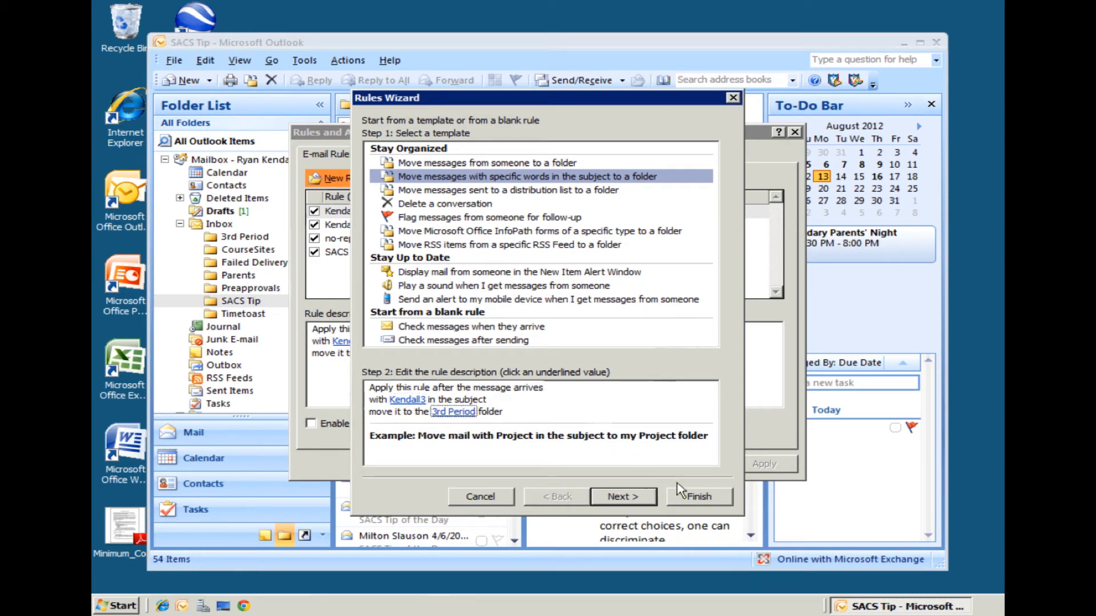
{"action": "left_click", "coordinate": [653, 501]}
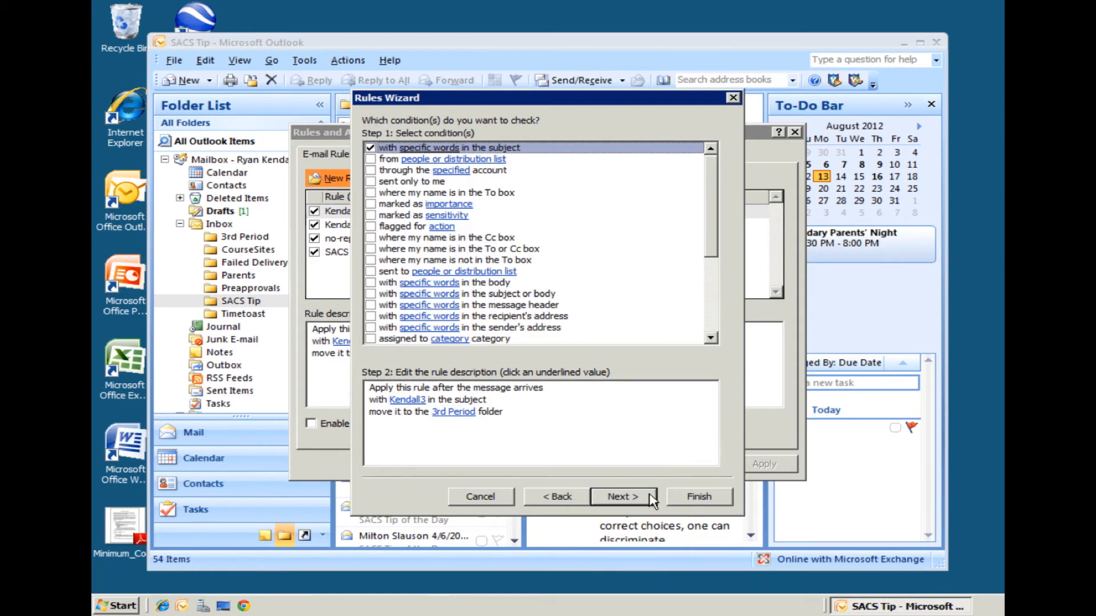
{"action": "left_click", "coordinate": [695, 500]}
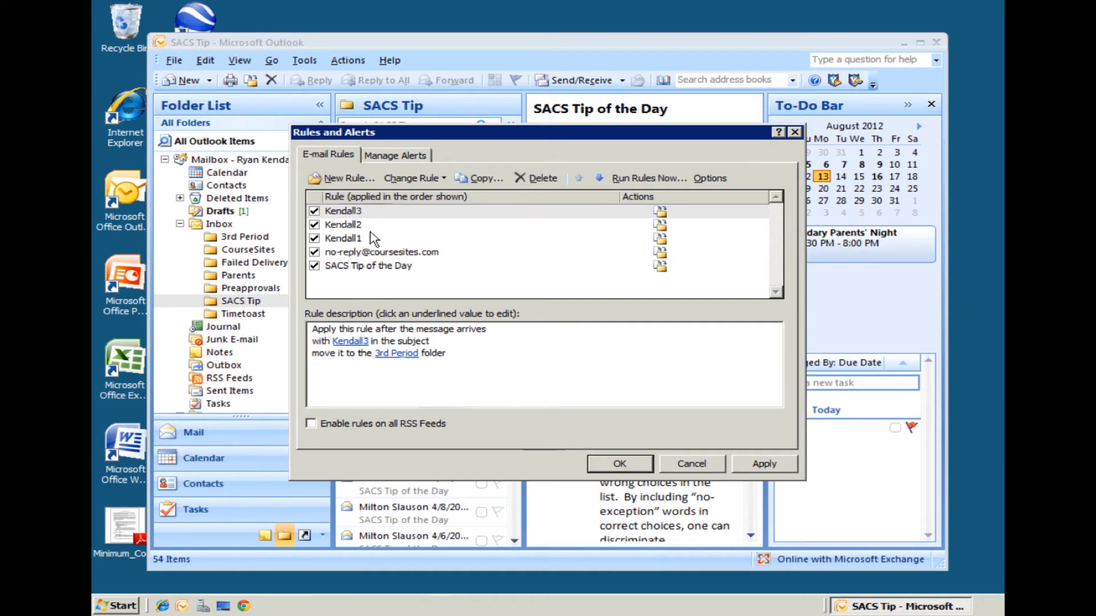
{"action": "left_click", "coordinate": [764, 464]}
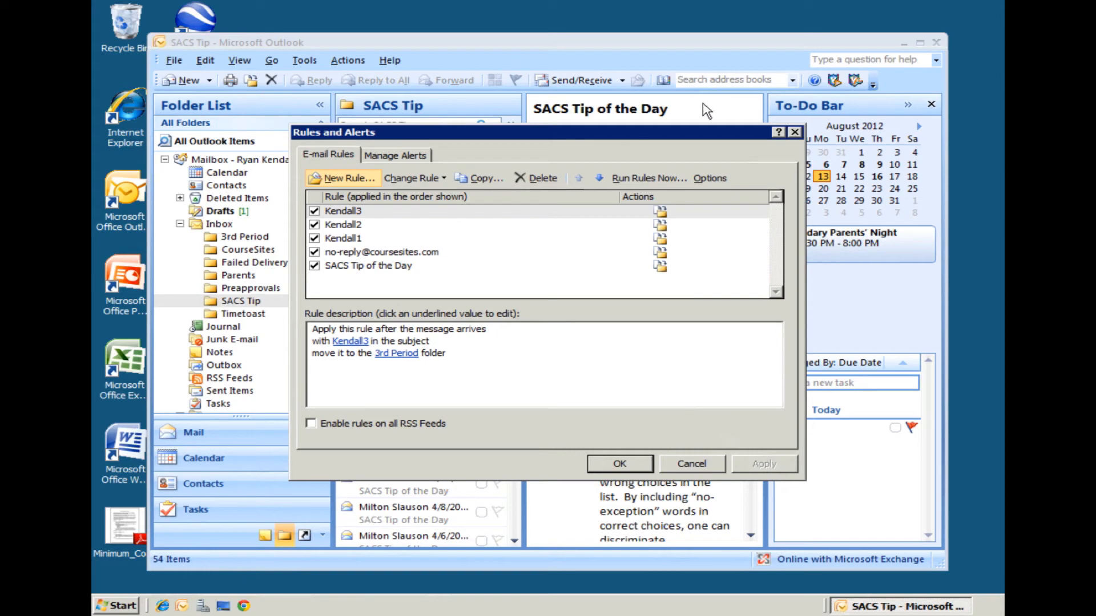
{"action": "left_click", "coordinate": [794, 133]}
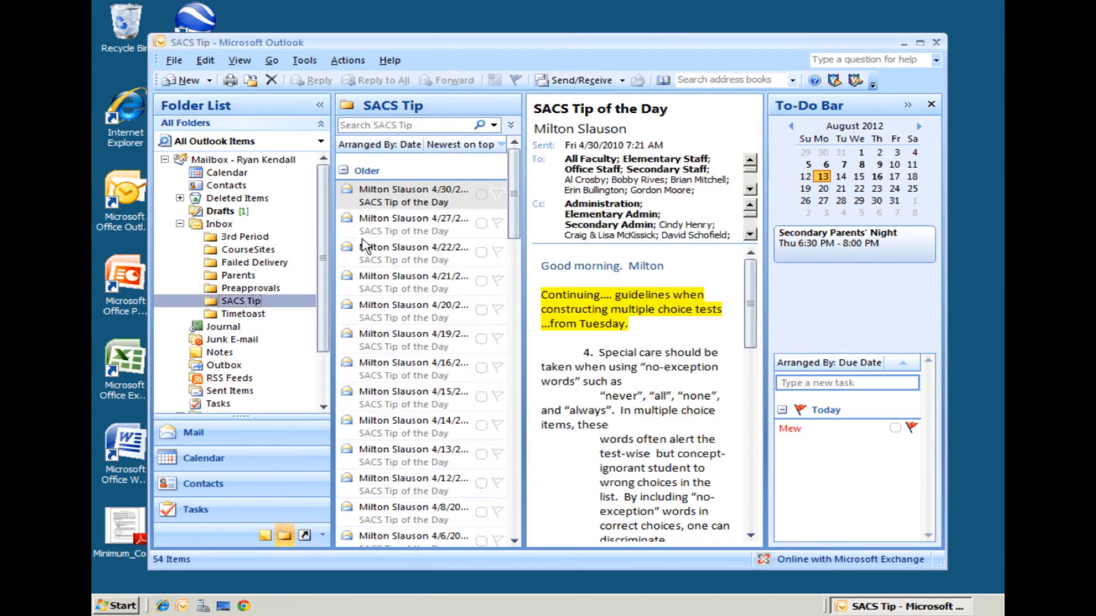
Create a message to the mailbox owner, with the student's full name, "Assignment 3" and the surname-plus-3 class code as the comma-separated subject.
{"action": "left_click", "coordinate": [186, 80]}
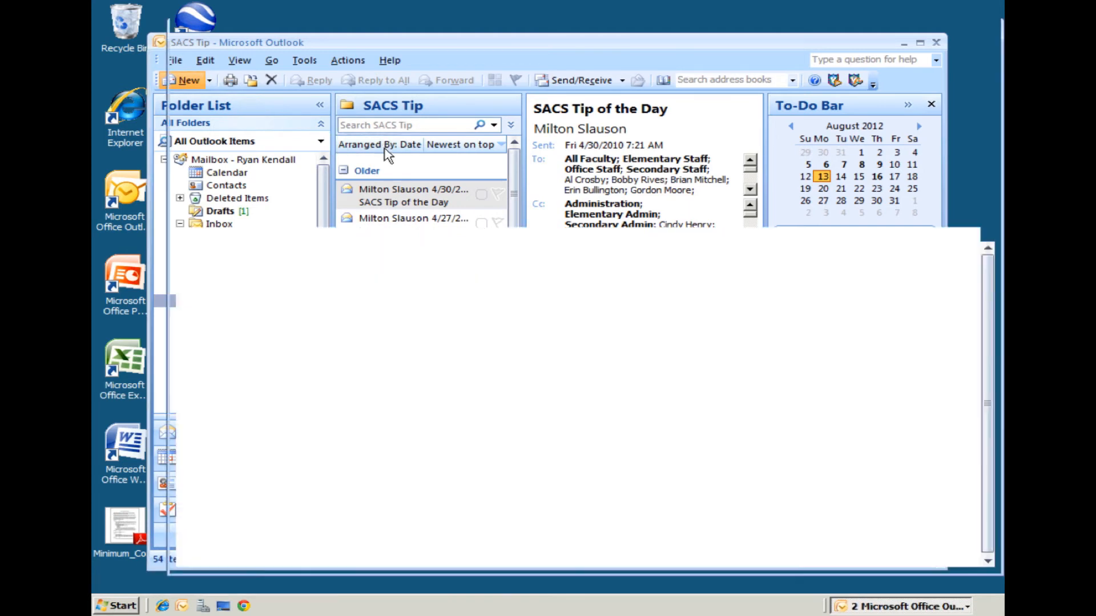
{"action": "type", "text": "rke"}
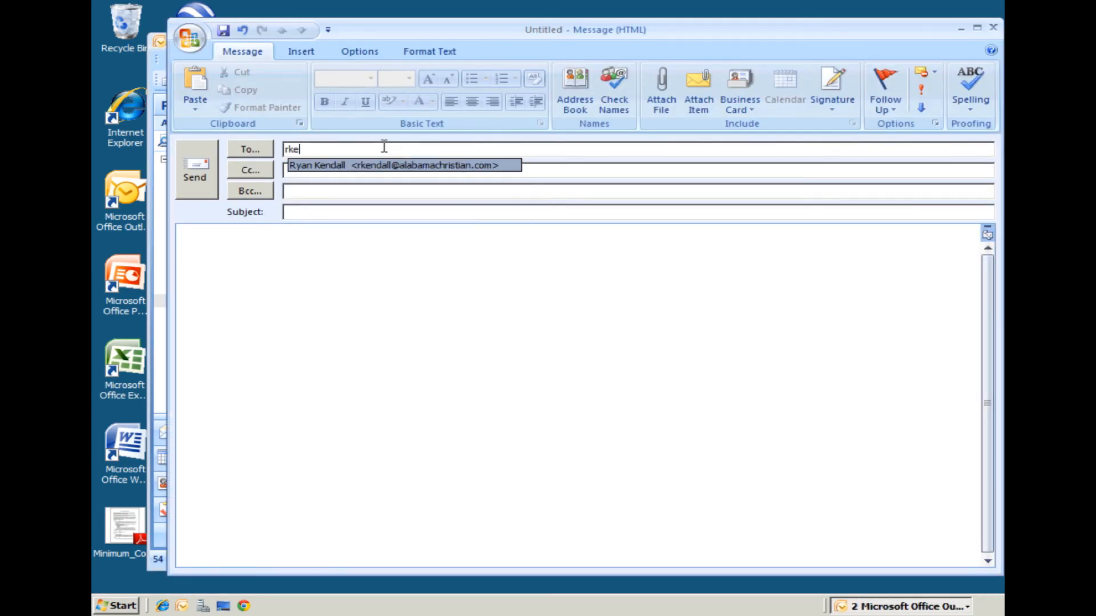
{"action": "key", "text": "Return"}
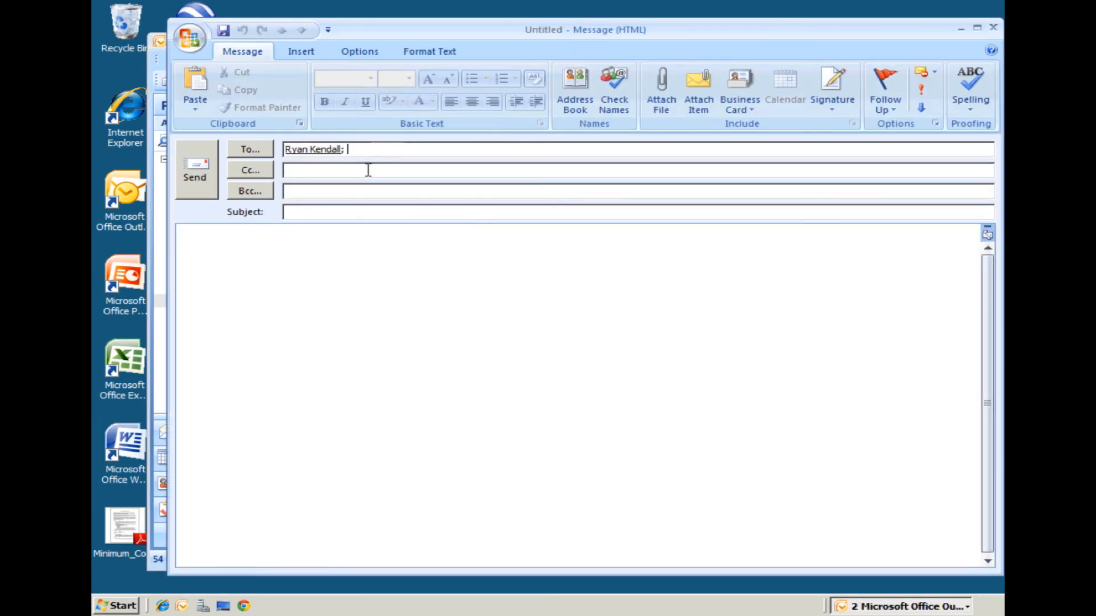
{"action": "left_click", "coordinate": [316, 210]}
{"action": "type", "text": "John "}
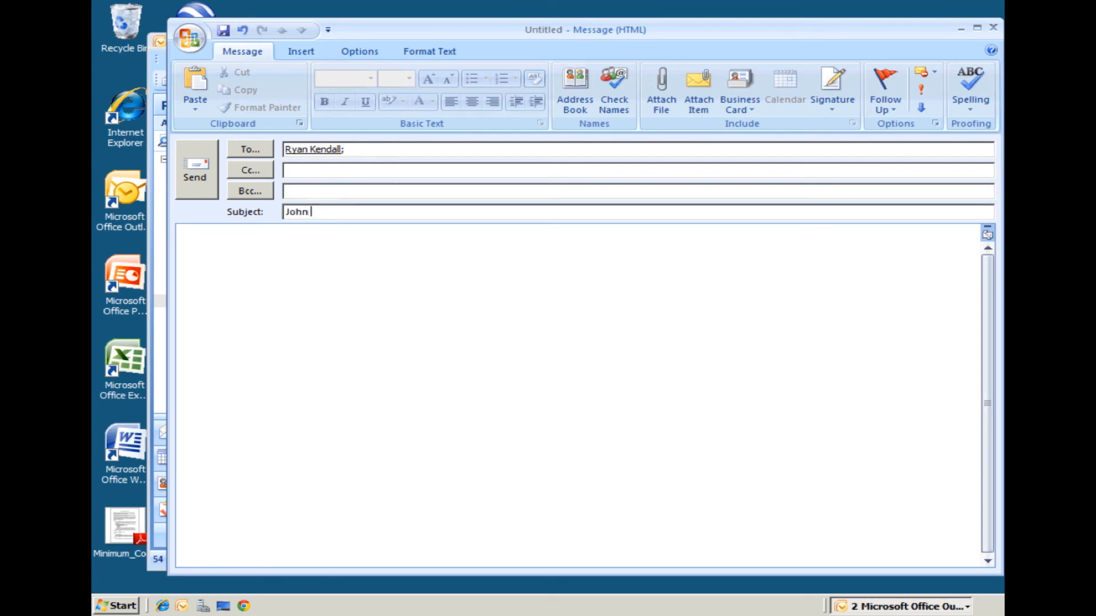
{"action": "type", "text": "Doe, Assignment 3, Kenda"}
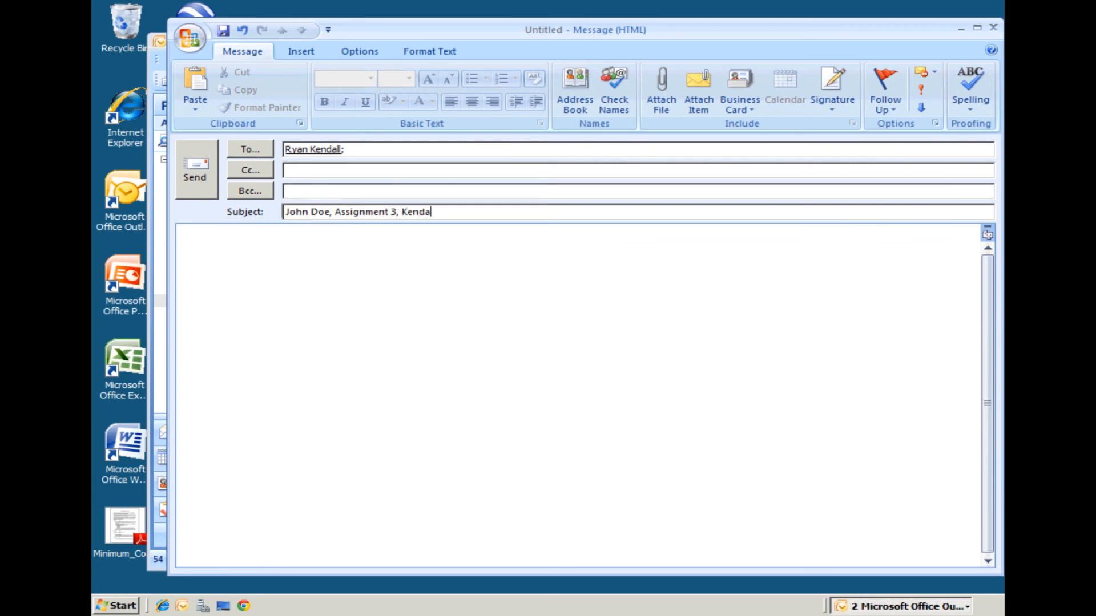
{"action": "type", "text": "ll3"}
Enter "Test" as the message body and send the message.
{"action": "left_click", "coordinate": [308, 310]}
{"action": "type", "text": "Test"}
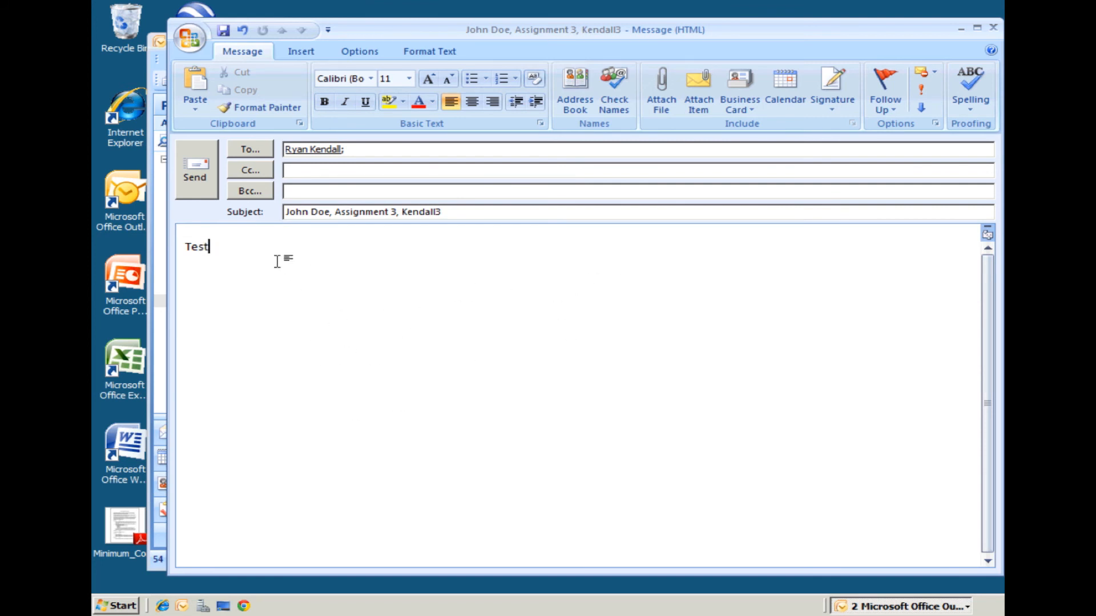
{"action": "left_click", "coordinate": [206, 177]}
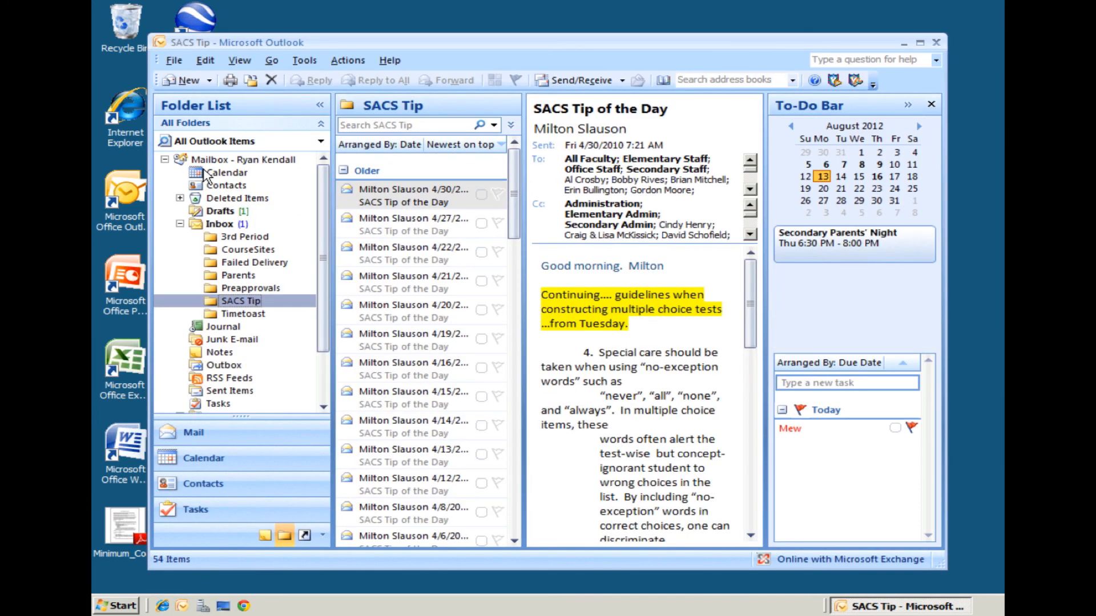
Check the 3rd Period folder for the test message, viewing the CourseSites folder in between.
{"action": "left_click", "coordinate": [250, 238]}
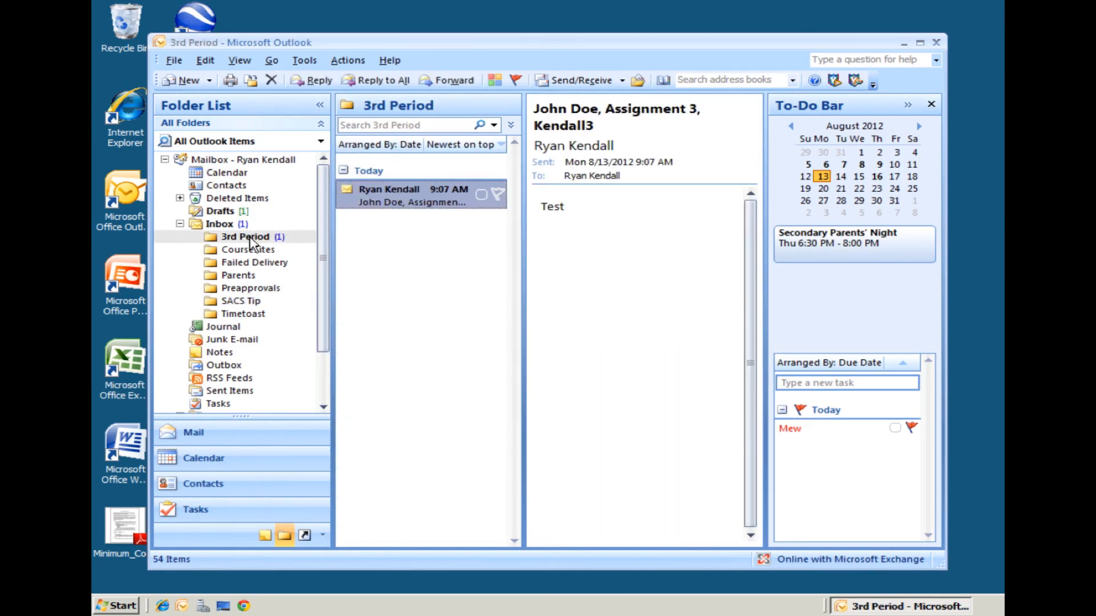
{"action": "left_click", "coordinate": [248, 251]}
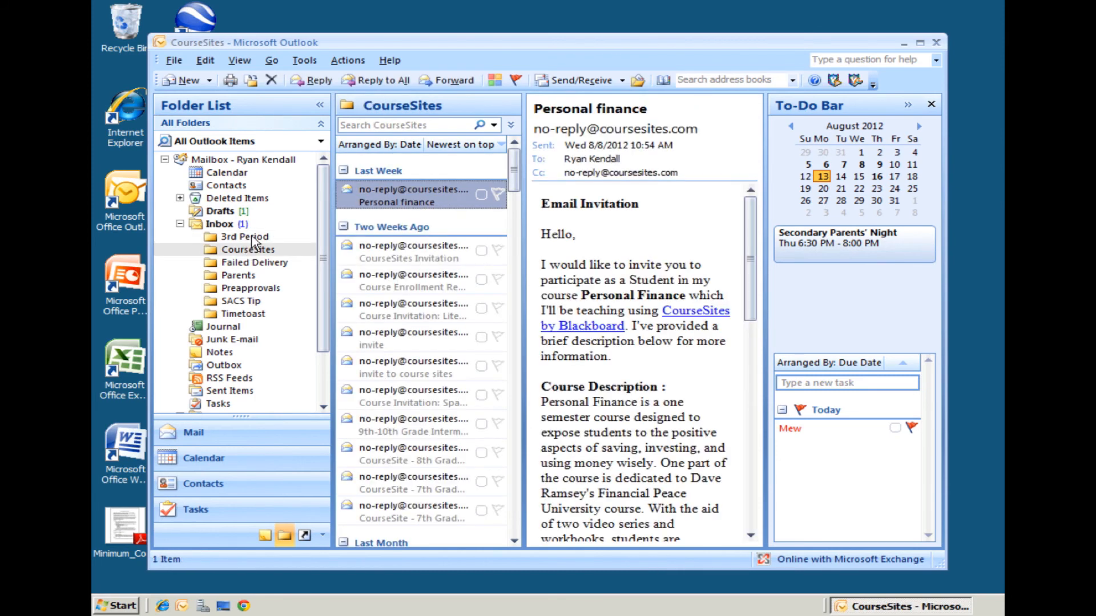
{"action": "left_click", "coordinate": [251, 238]}
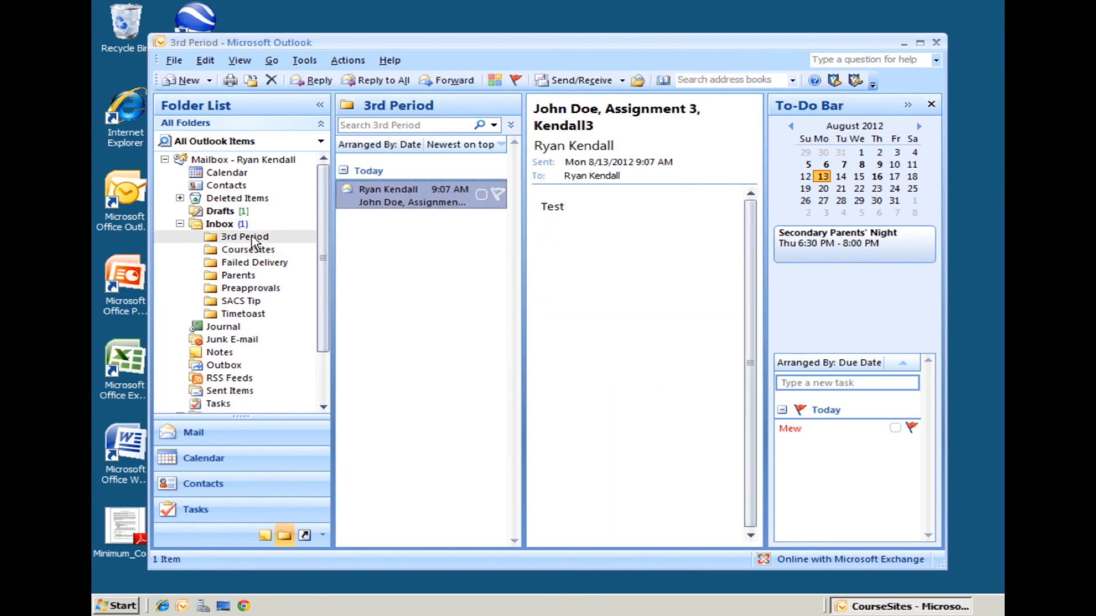
Mark the test message in the 3rd Period folder as unread, and revisit the CourseSites and 3rd Period folders.
{"action": "right_click", "coordinate": [382, 194]}
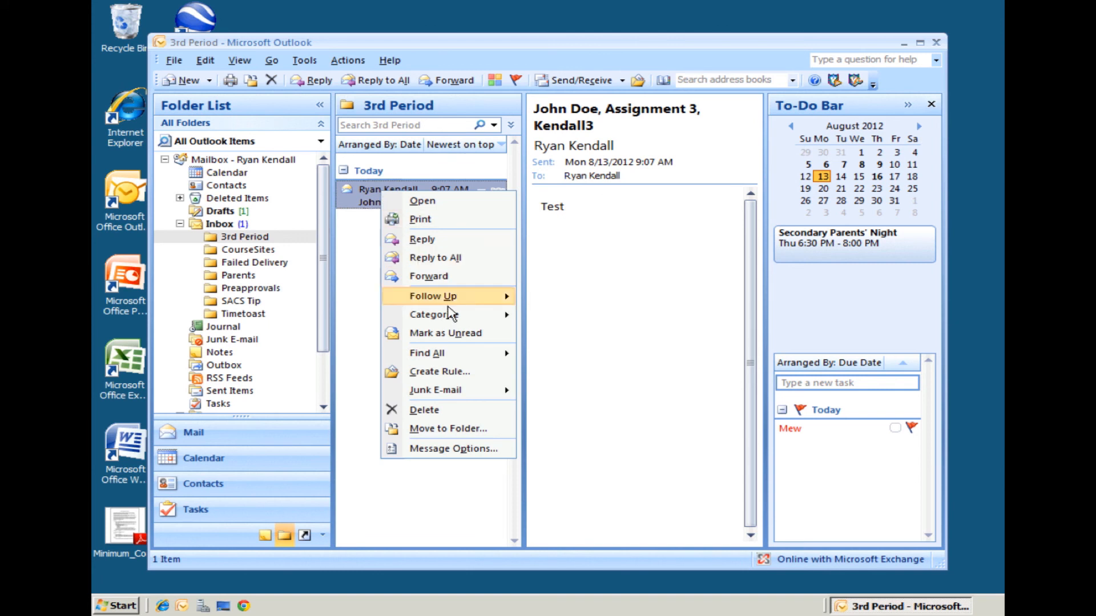
{"action": "left_click", "coordinate": [451, 333]}
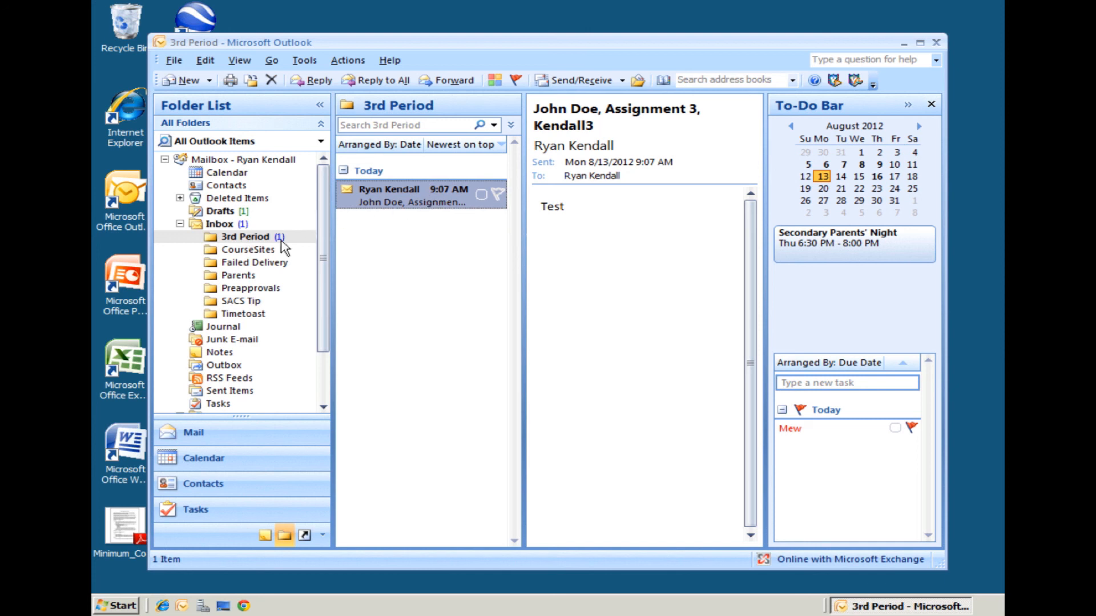
{"action": "left_click", "coordinate": [256, 252]}
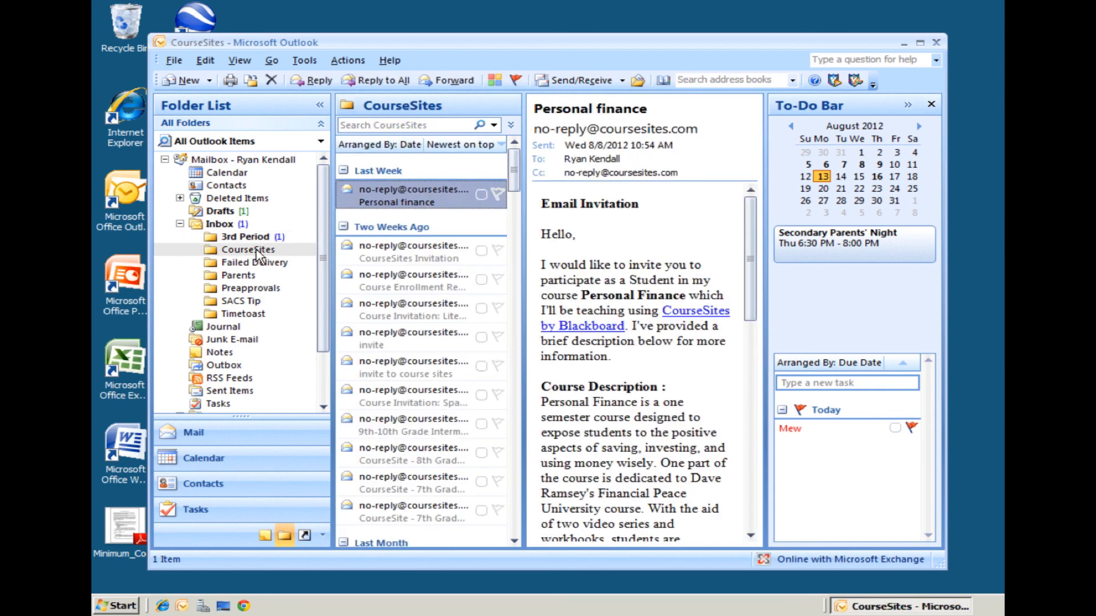
{"action": "left_click", "coordinate": [266, 240]}
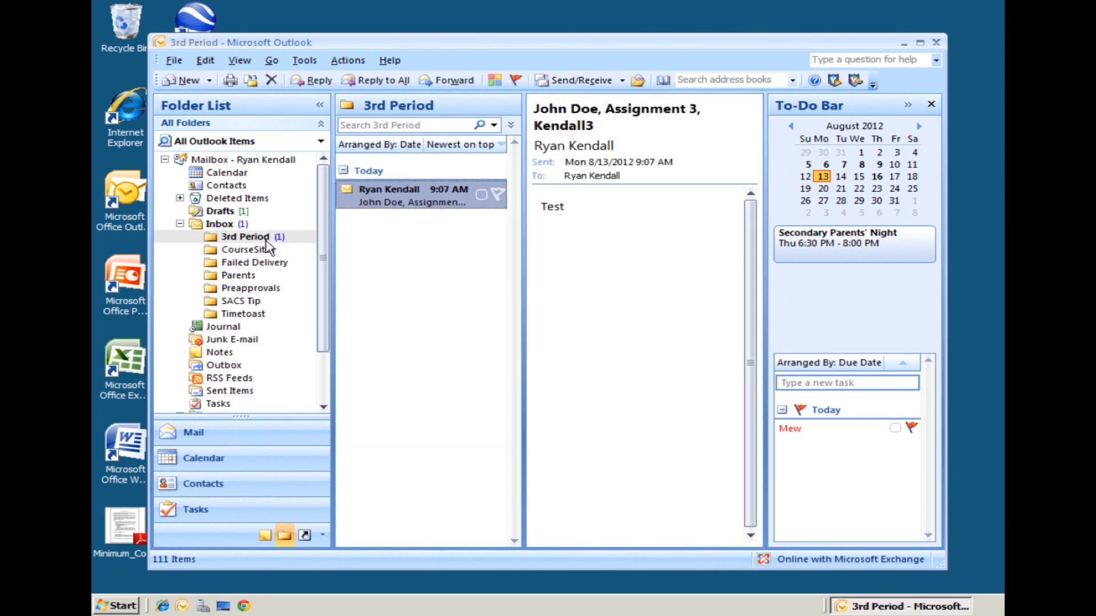